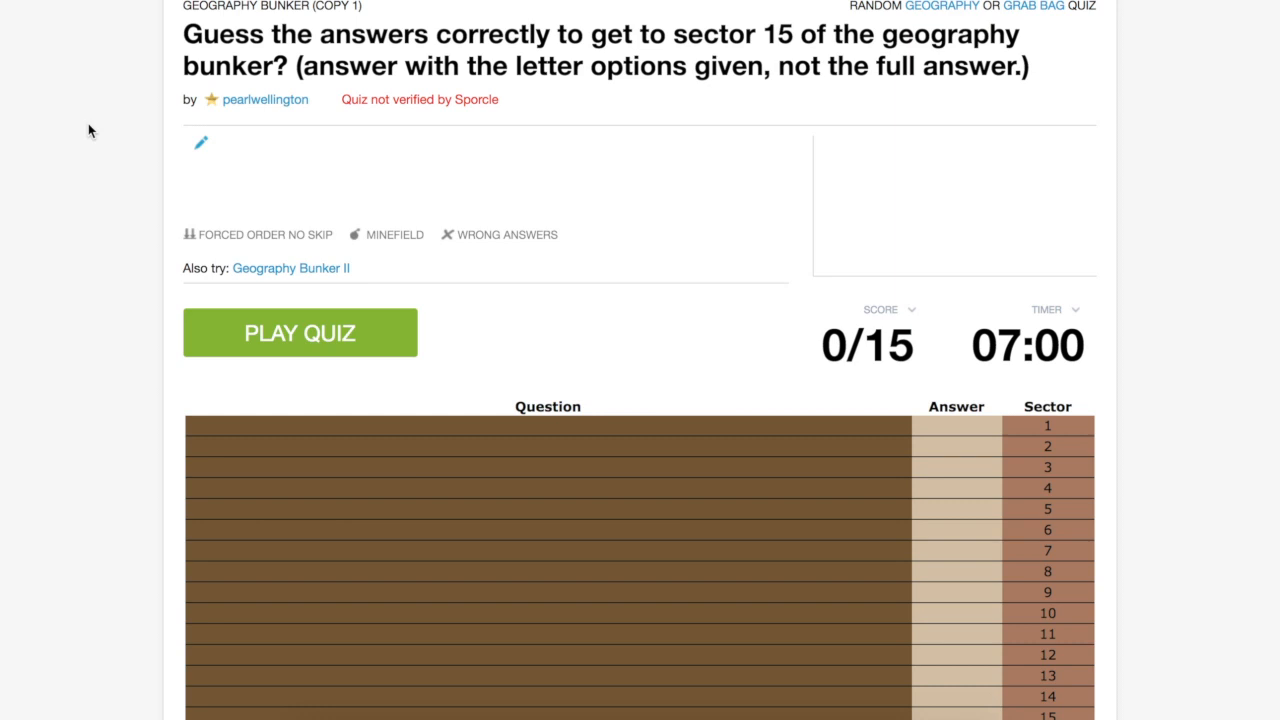
Step: Play the geography quiz, answering D to both the France capital question and the largest US state question
{"action": "scroll", "coordinate": [88, 123], "scroll_direction": "down", "scroll_amount": 1}
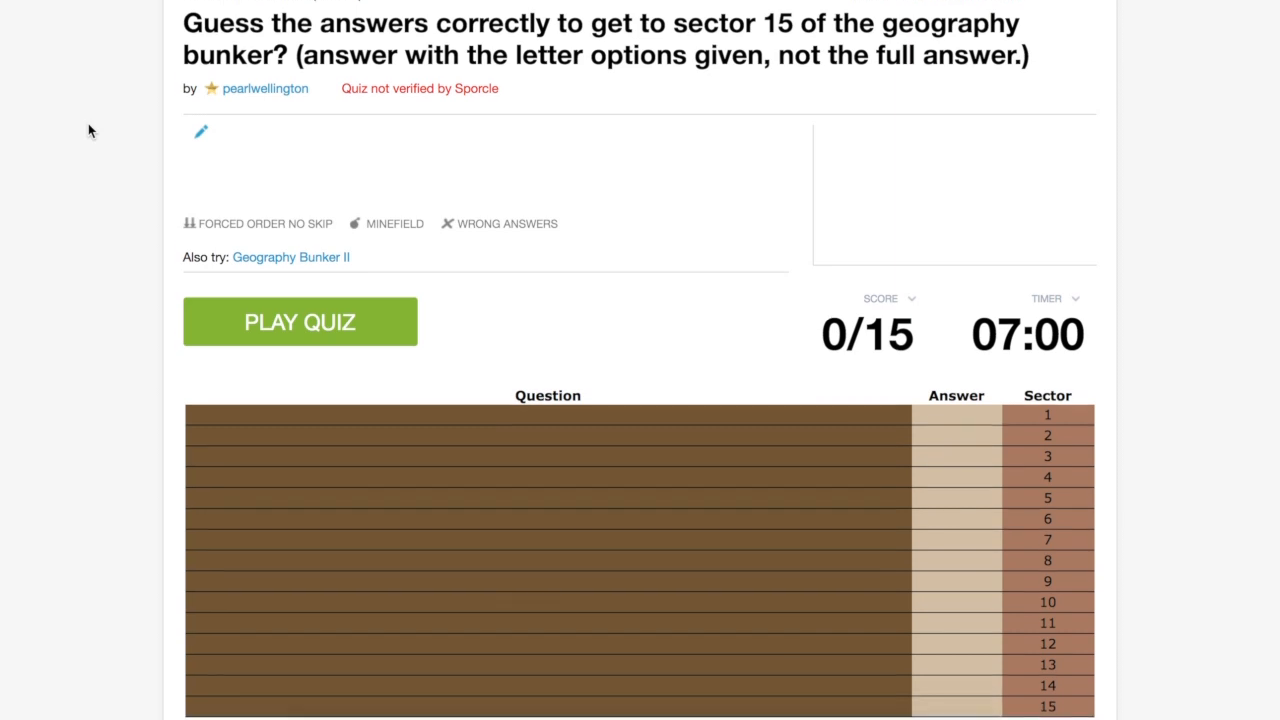
{"action": "left_click", "coordinate": [283, 275]}
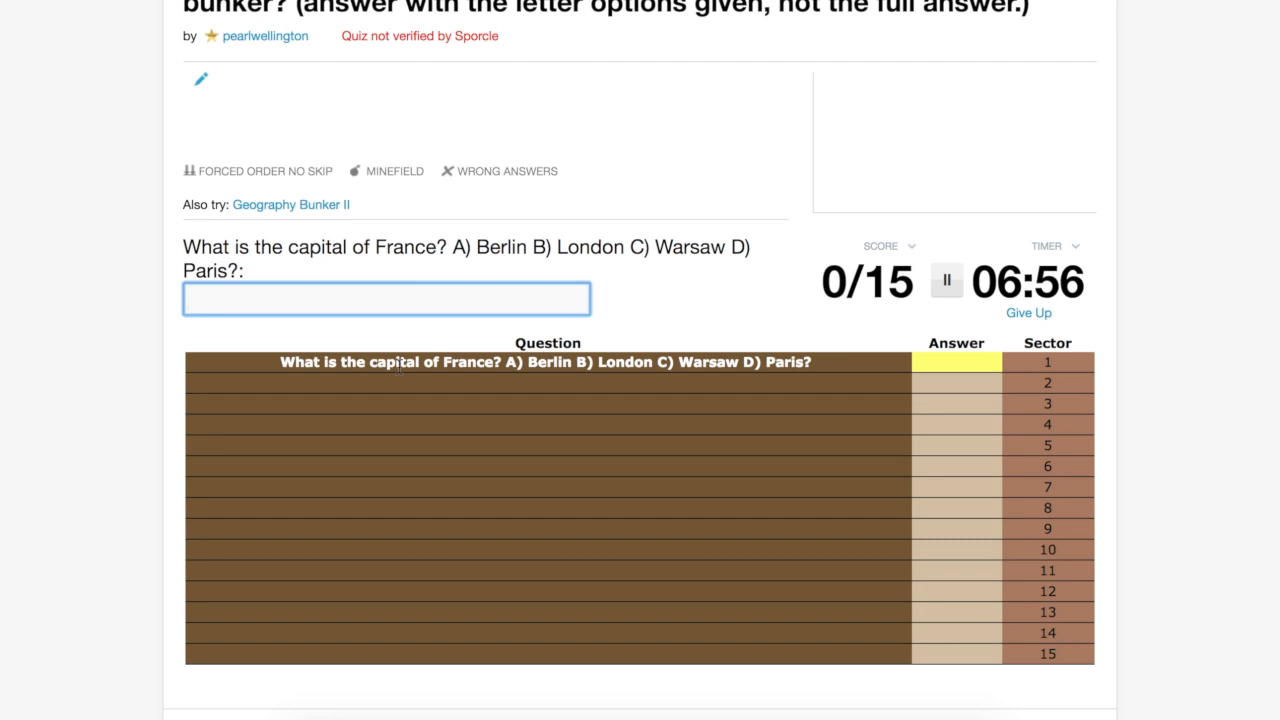
{"action": "type", "text": "d"}
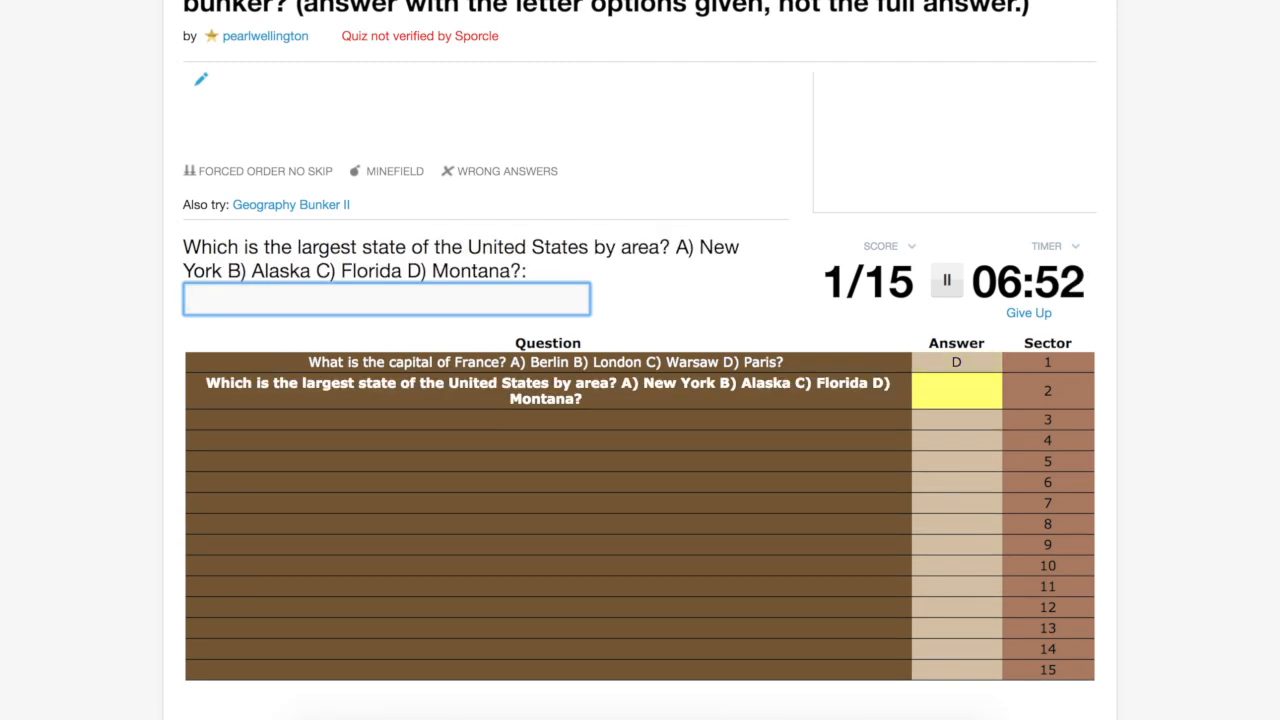
{"action": "type", "text": "d"}
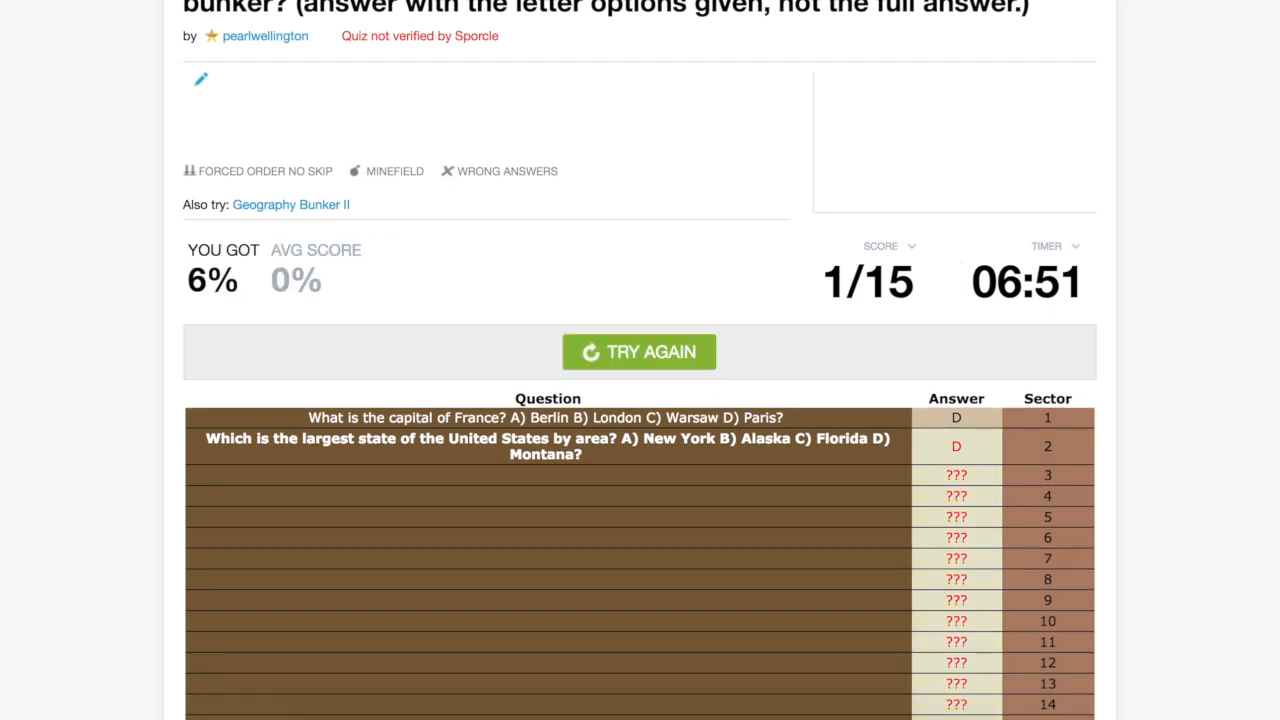
{"action": "scroll", "coordinate": [467, 419], "scroll_direction": "down", "scroll_amount": 1}
{"action": "scroll", "coordinate": [467, 419], "scroll_direction": "down", "scroll_amount": 1}
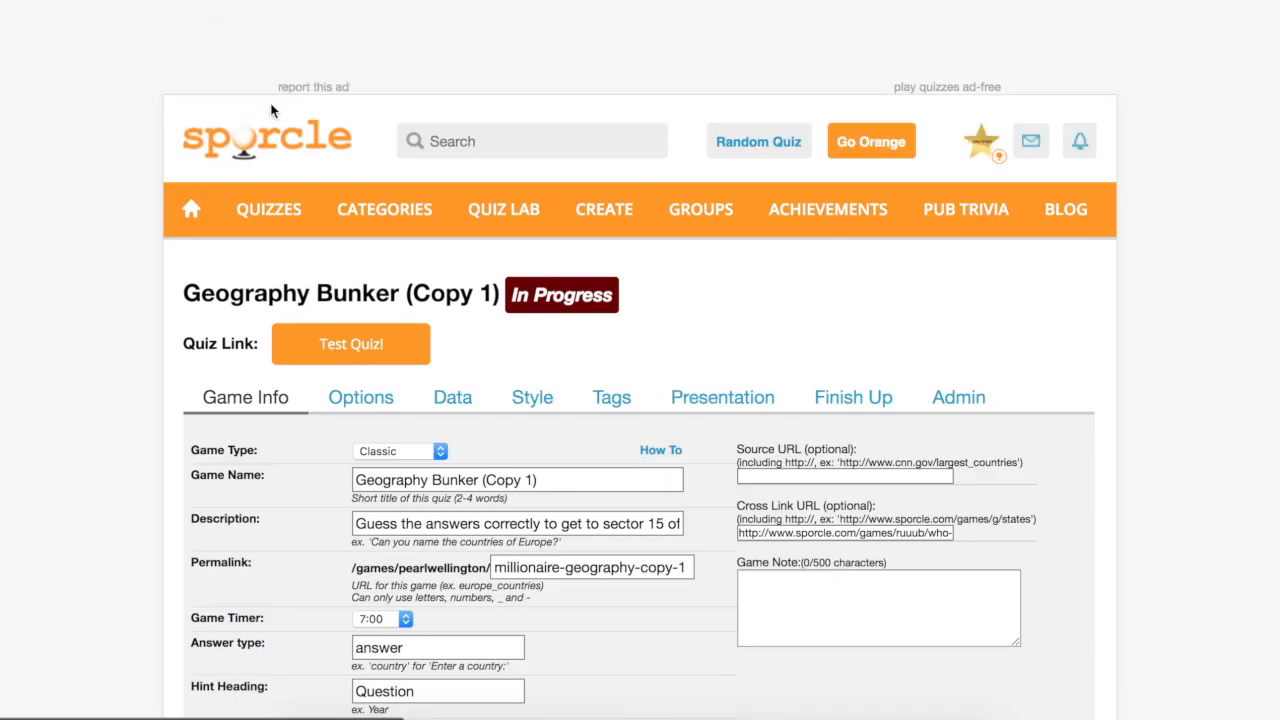
Step: In the quiz's data table, insert a <br> tag between the question and its answer options in row 1
{"action": "left_click", "coordinate": [462, 399]}
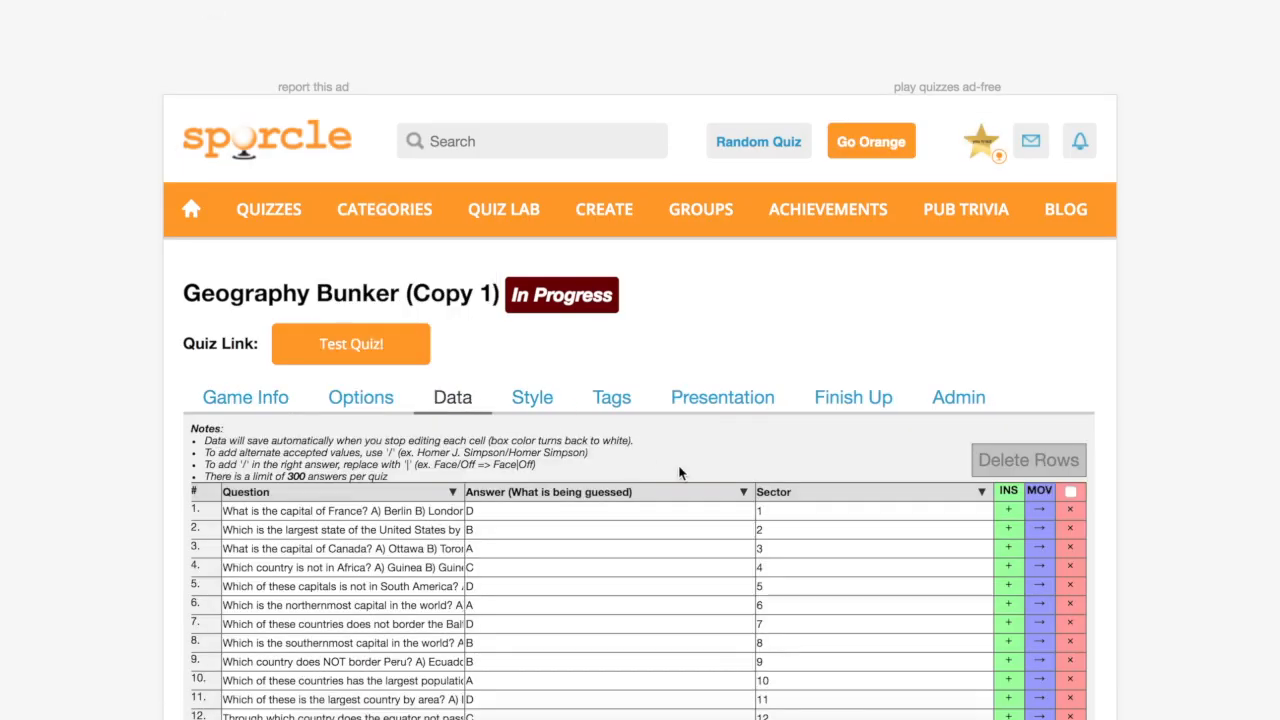
{"action": "scroll", "coordinate": [678, 467], "scroll_direction": "down", "scroll_amount": 3}
{"action": "scroll", "coordinate": [678, 467], "scroll_direction": "down", "scroll_amount": 2}
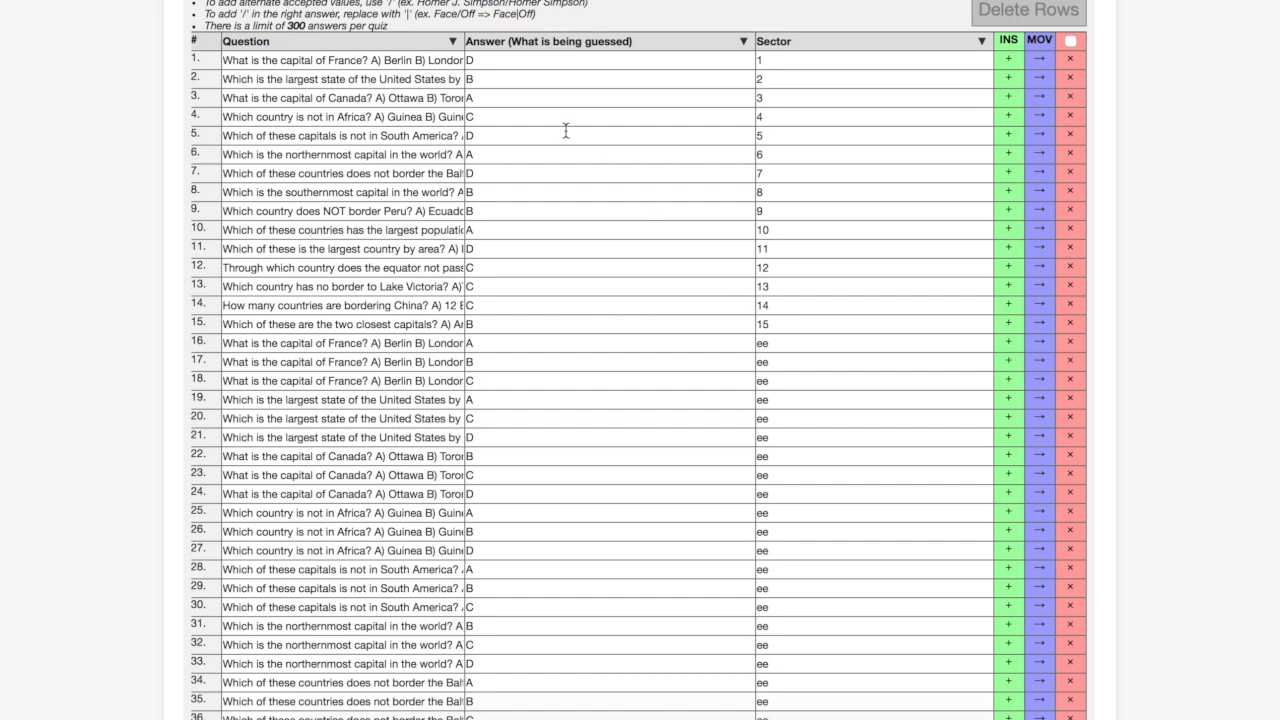
{"action": "left_click_drag", "start_coordinate": [229, 58], "coordinate": [490, 62]}
{"action": "left_click", "coordinate": [434, 60]}
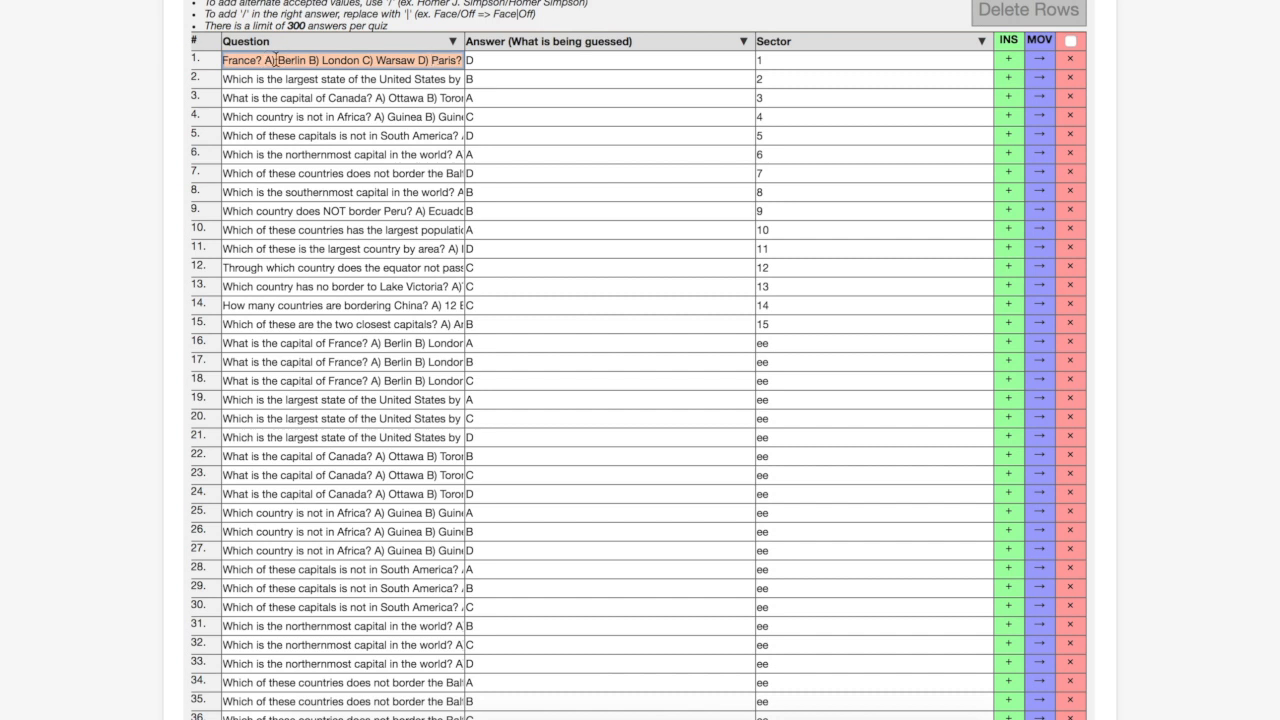
{"action": "left_click_drag", "start_coordinate": [223, 57], "coordinate": [368, 57]}
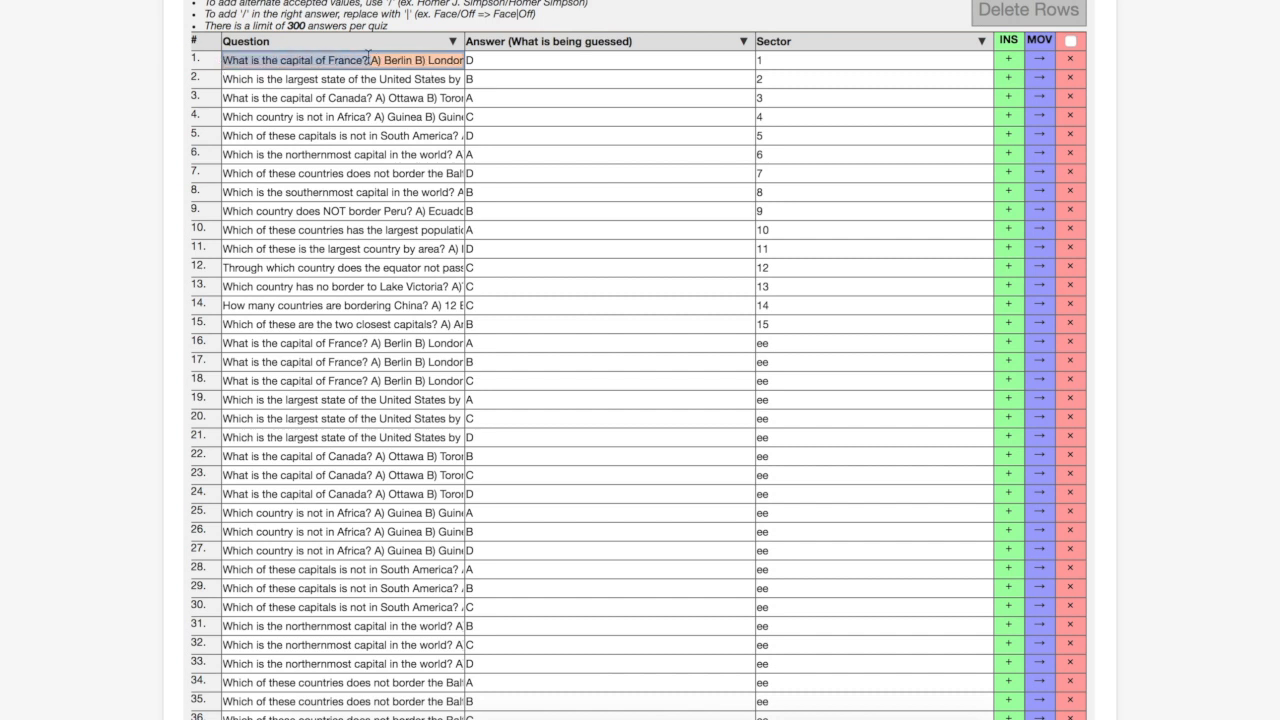
{"action": "left_click", "coordinate": [372, 60]}
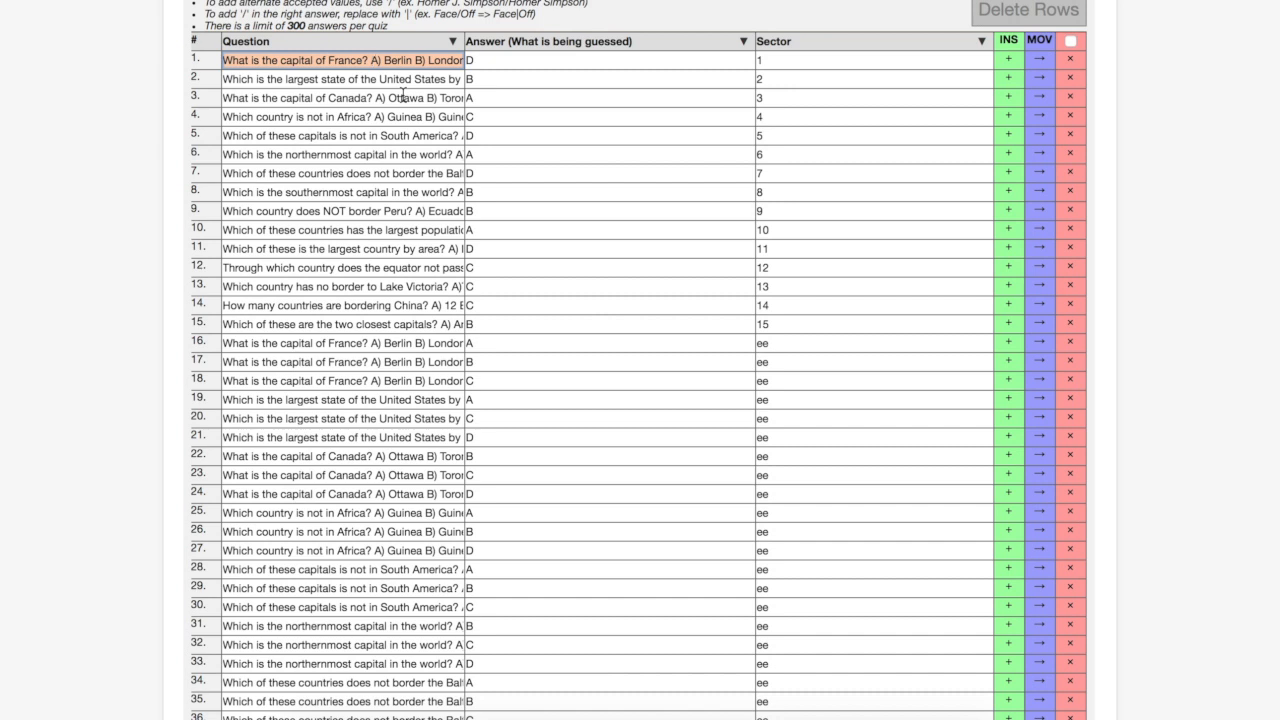
{"action": "type", "text": "<BR"}
{"action": "key", "text": "BackSpace"}
{"action": "key", "text": "BackSpace"}
{"action": "type", "text": "br>"}
Step: Insert the same <br> tag before the answer options in the France capital questions of rows 16, 17 and 18
{"action": "left_click", "coordinate": [369, 343]}
{"action": "type", "text": "<br>"}
{"action": "left_click", "coordinate": [369, 362]}
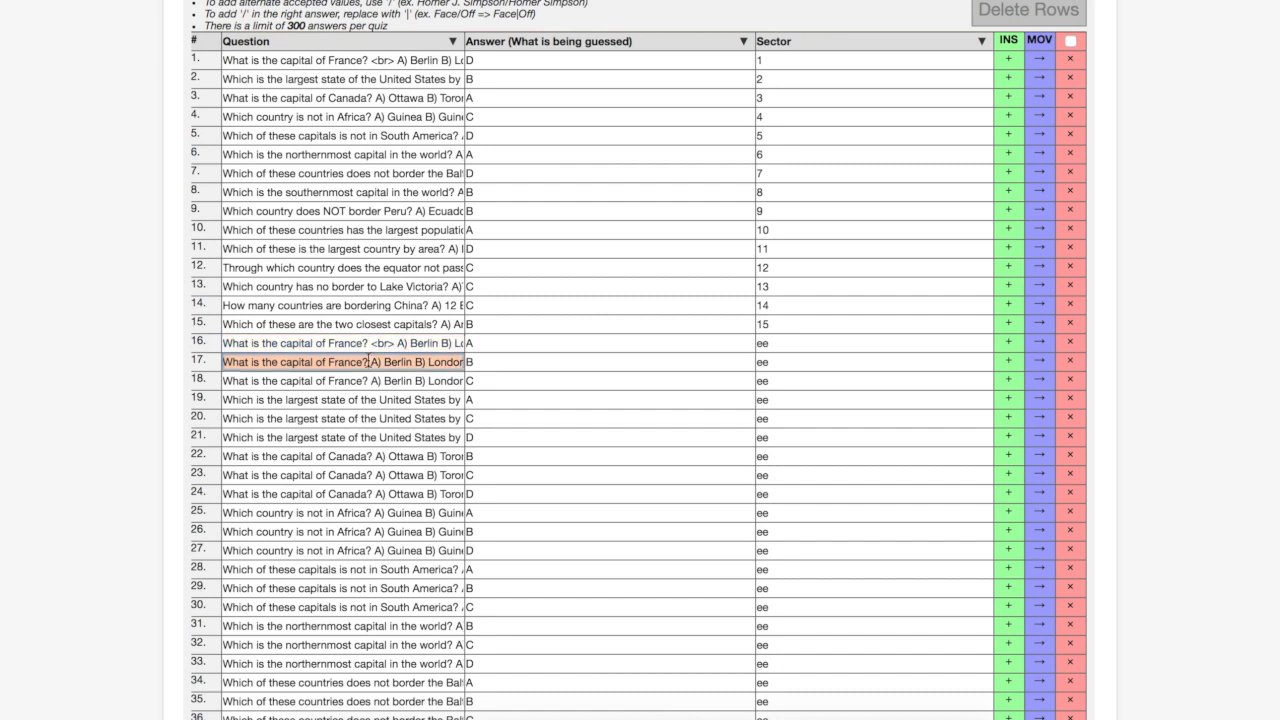
{"action": "type", "text": "<br>"}
{"action": "left_click", "coordinate": [369, 380]}
{"action": "type", "text": "<br>"}
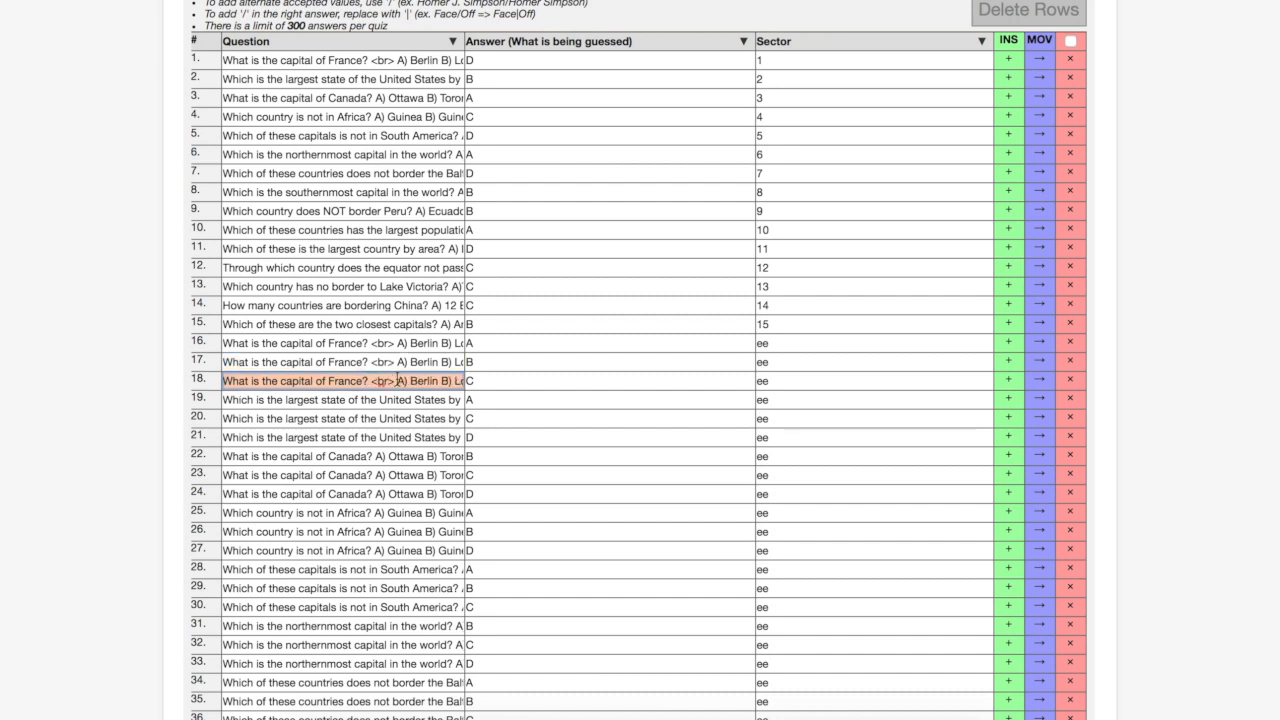
Step: Set the row 16 answer to Wrong!/A/B/C so that it covers all incorrect options for the France question
{"action": "left_click", "coordinate": [493, 342]}
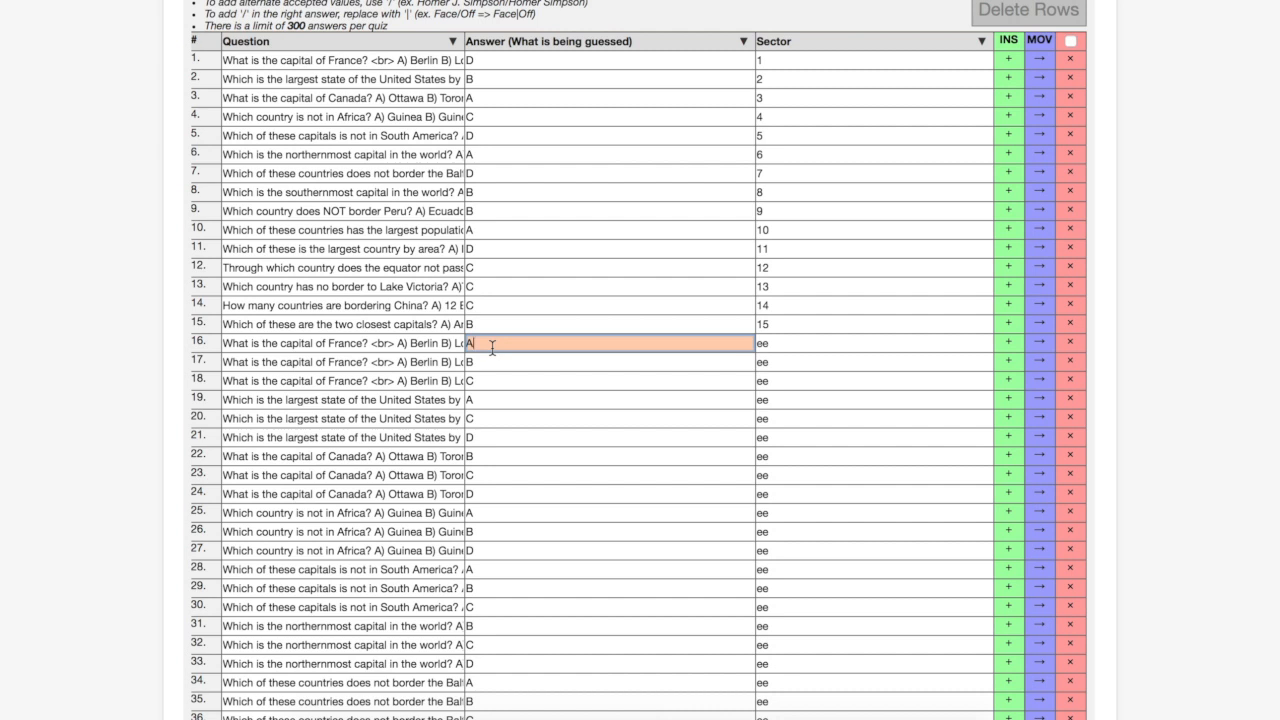
{"action": "type", "text": "/B/"}
{"action": "type", "text": "C"}
{"action": "type", "text": "Wrong!"}
{"action": "type", "text": "/"}
{"action": "left_click", "coordinate": [787, 344]}
{"action": "left_click", "coordinate": [793, 343]}
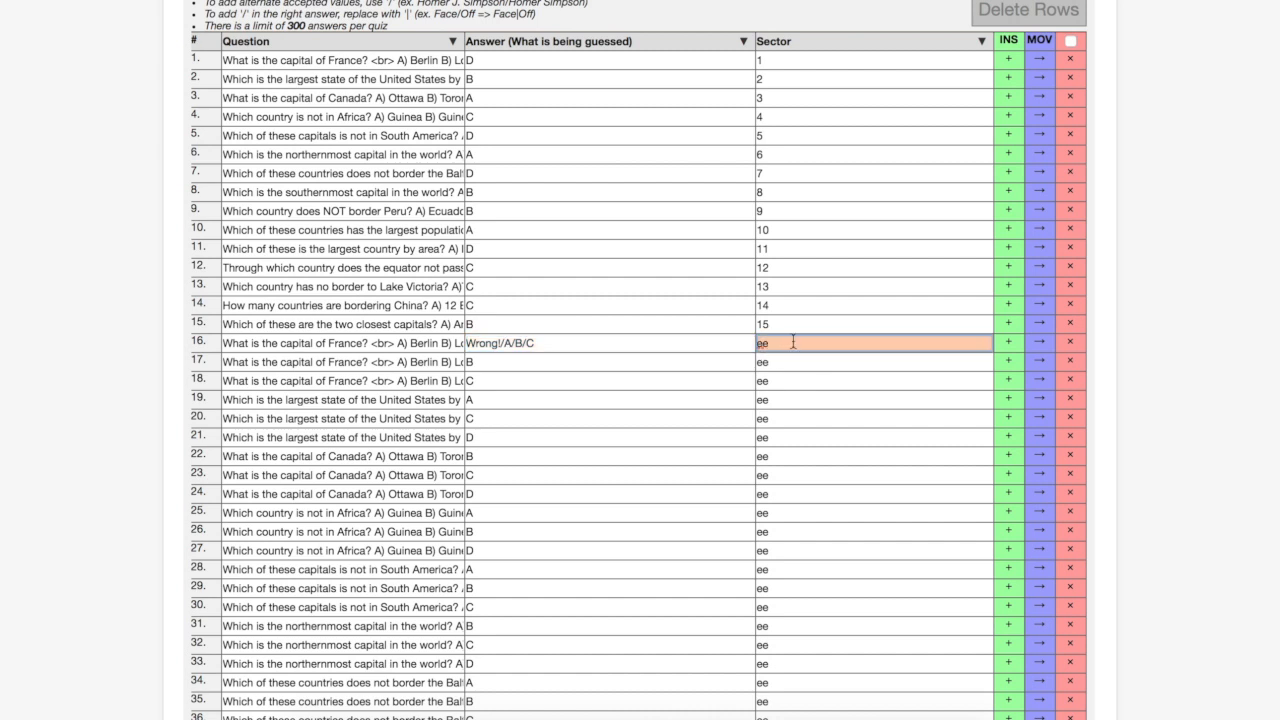
Step: Delete the redundant France question rows 17 and 18 from the data table
{"action": "left_click", "coordinate": [1070, 362]}
{"action": "left_click", "coordinate": [1071, 382]}
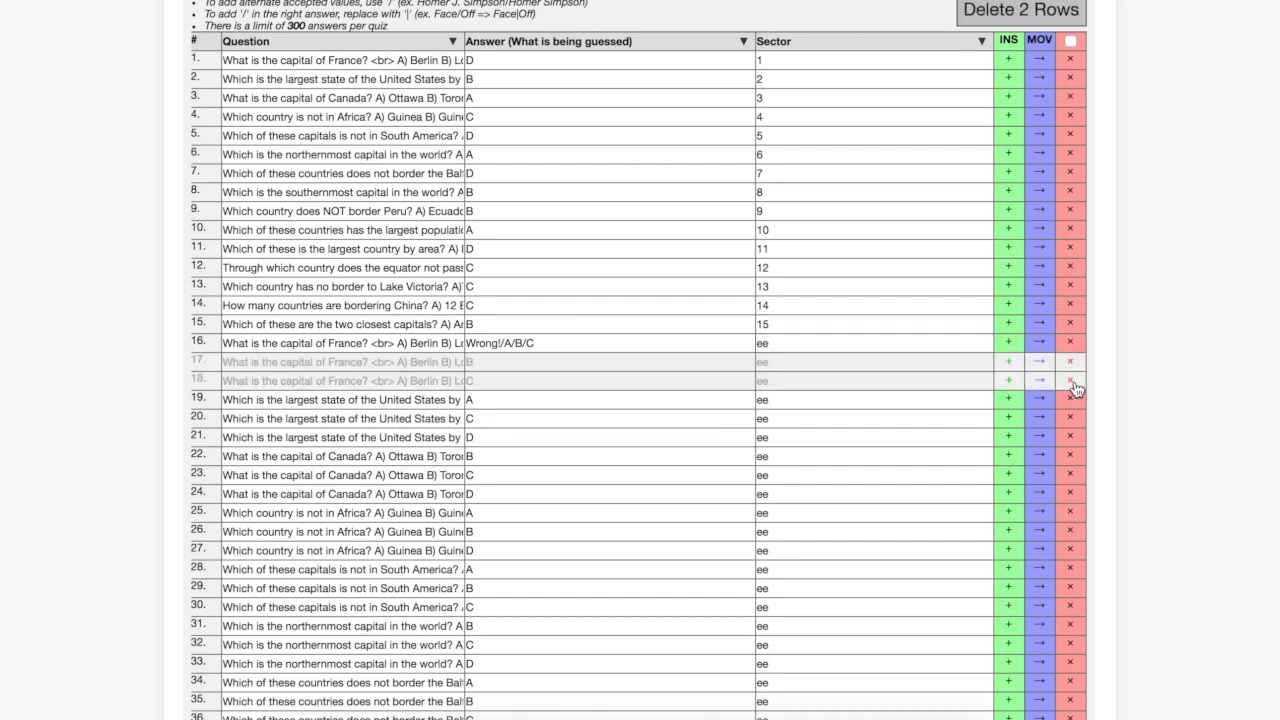
{"action": "left_click", "coordinate": [1062, 12]}
{"action": "left_click", "coordinate": [835, 84]}
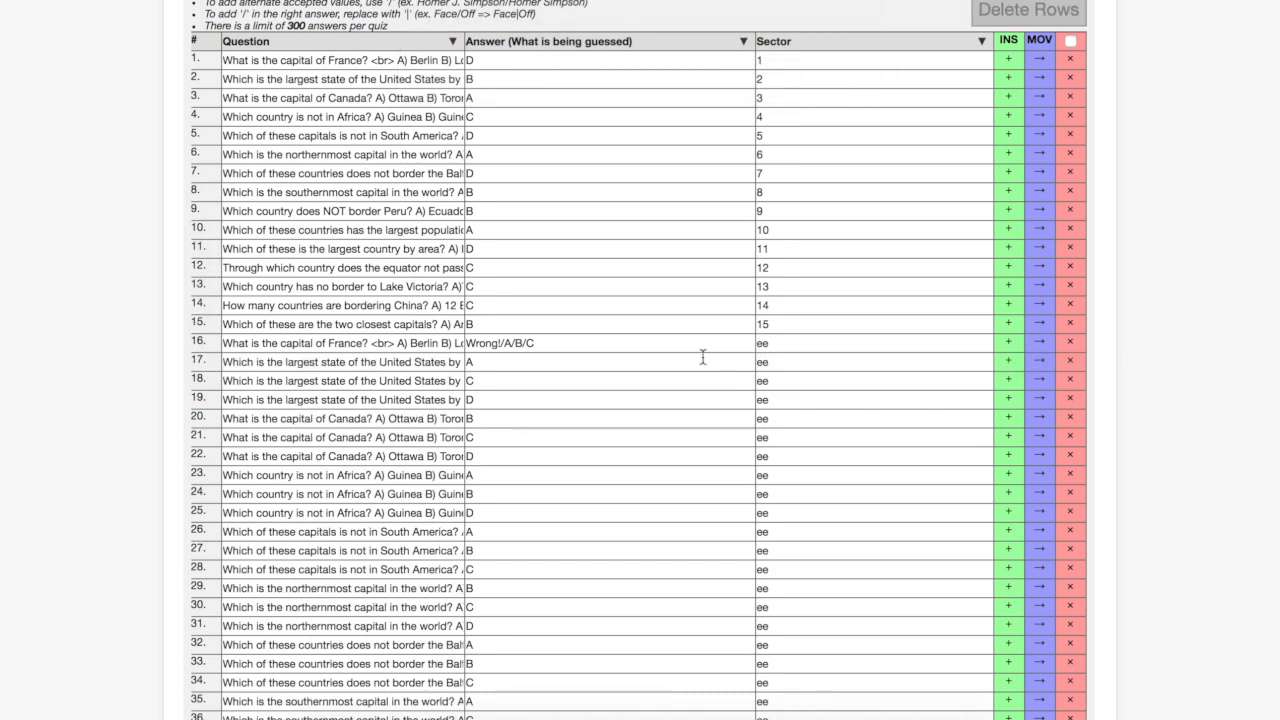
Step: Review the quiz's option and answer order settings and save the changes
{"action": "scroll", "coordinate": [703, 357], "scroll_direction": "up", "scroll_amount": 5}
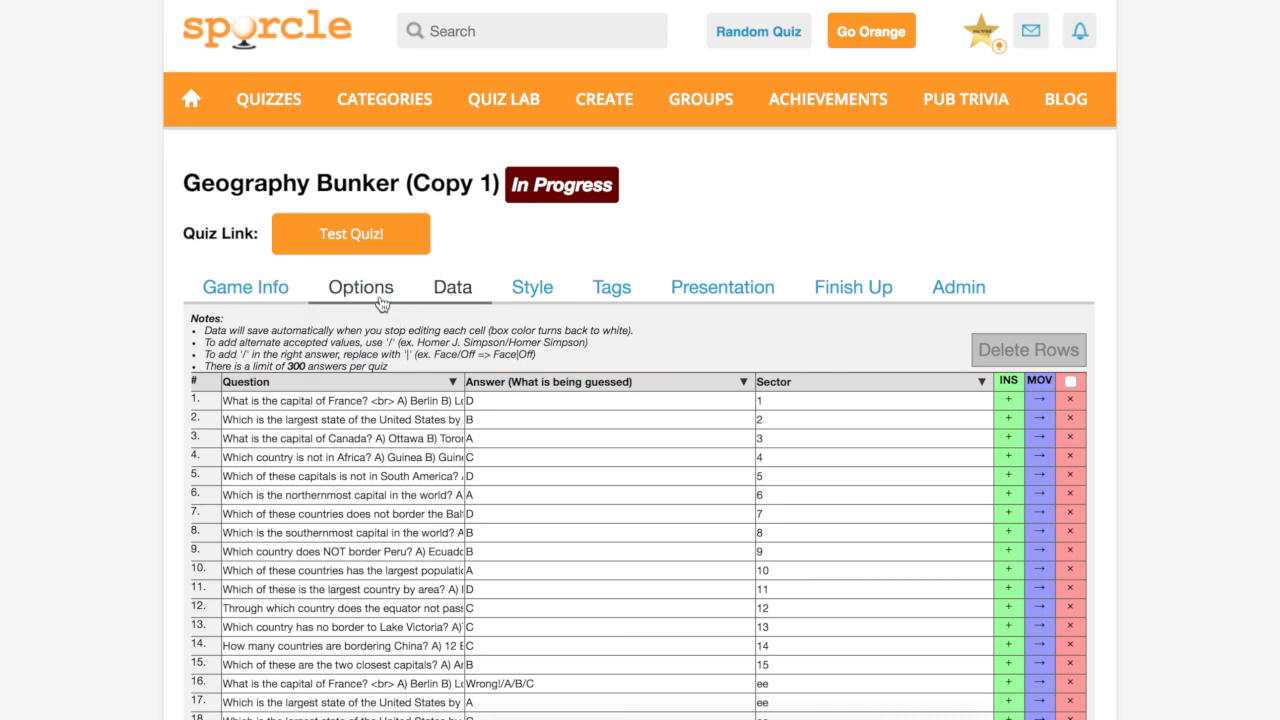
{"action": "left_click", "coordinate": [379, 298]}
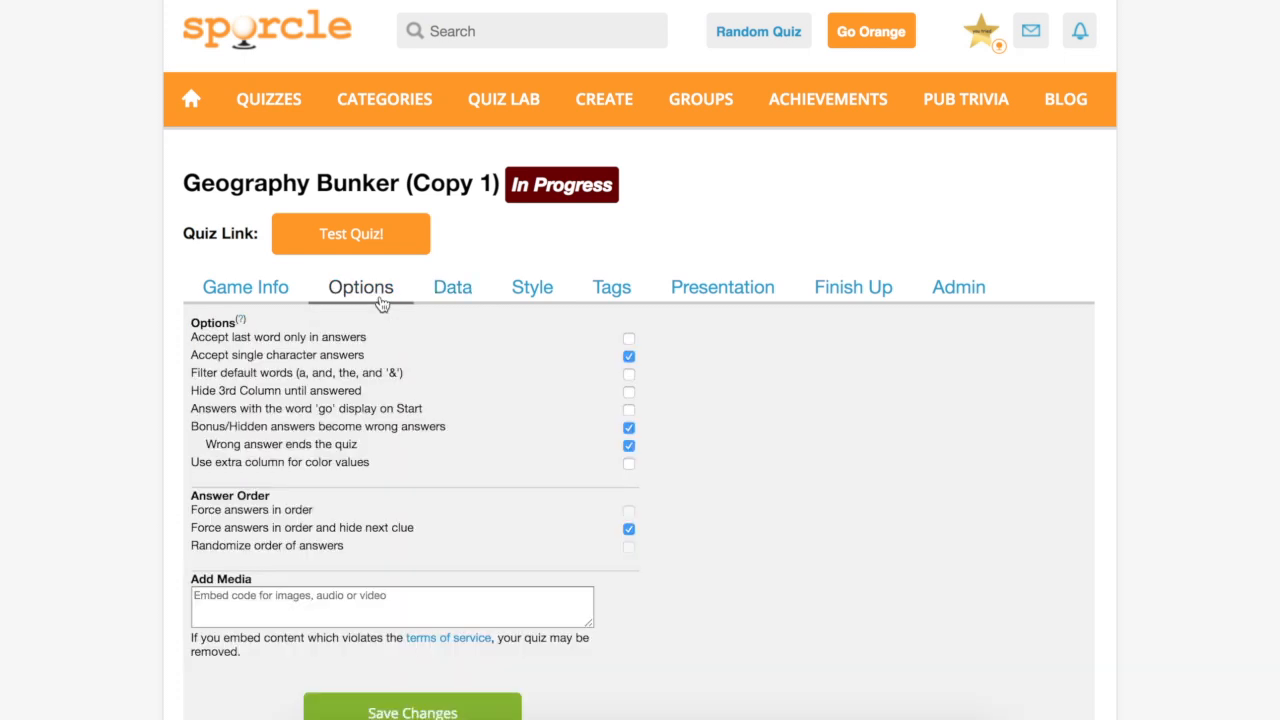
{"action": "scroll", "coordinate": [469, 450], "scroll_direction": "down", "scroll_amount": 2}
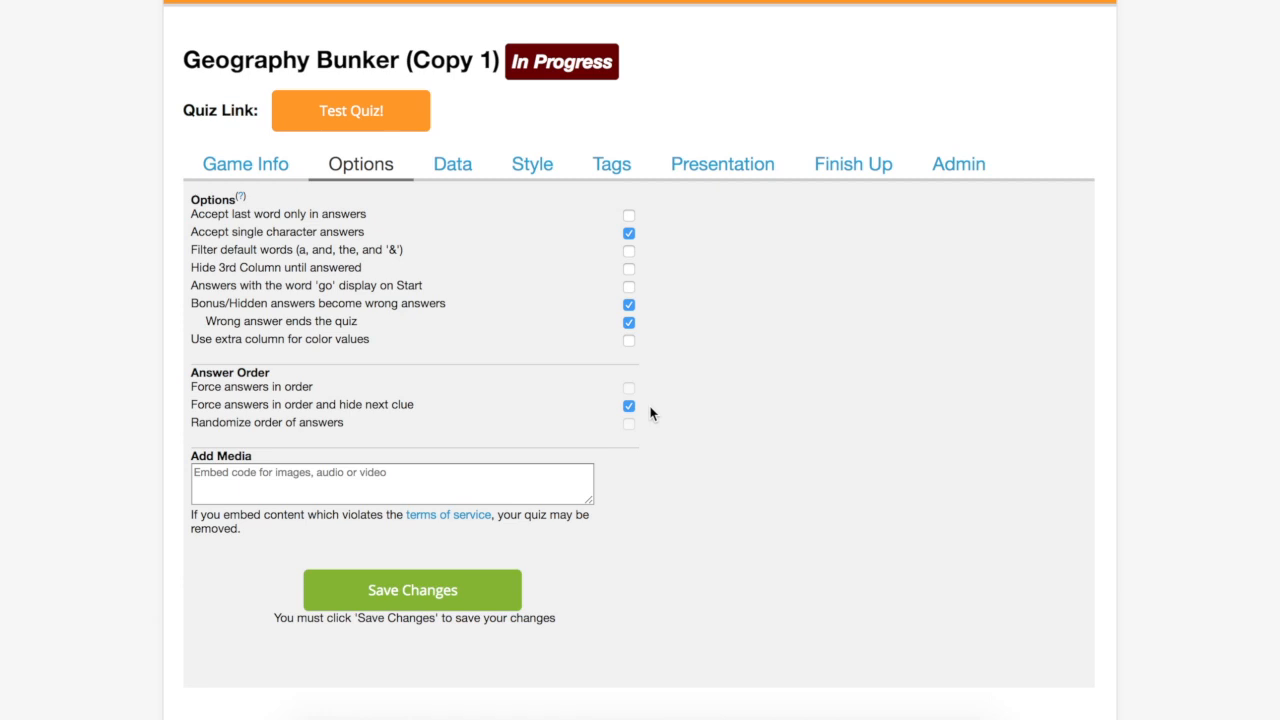
{"action": "left_click", "coordinate": [444, 591]}
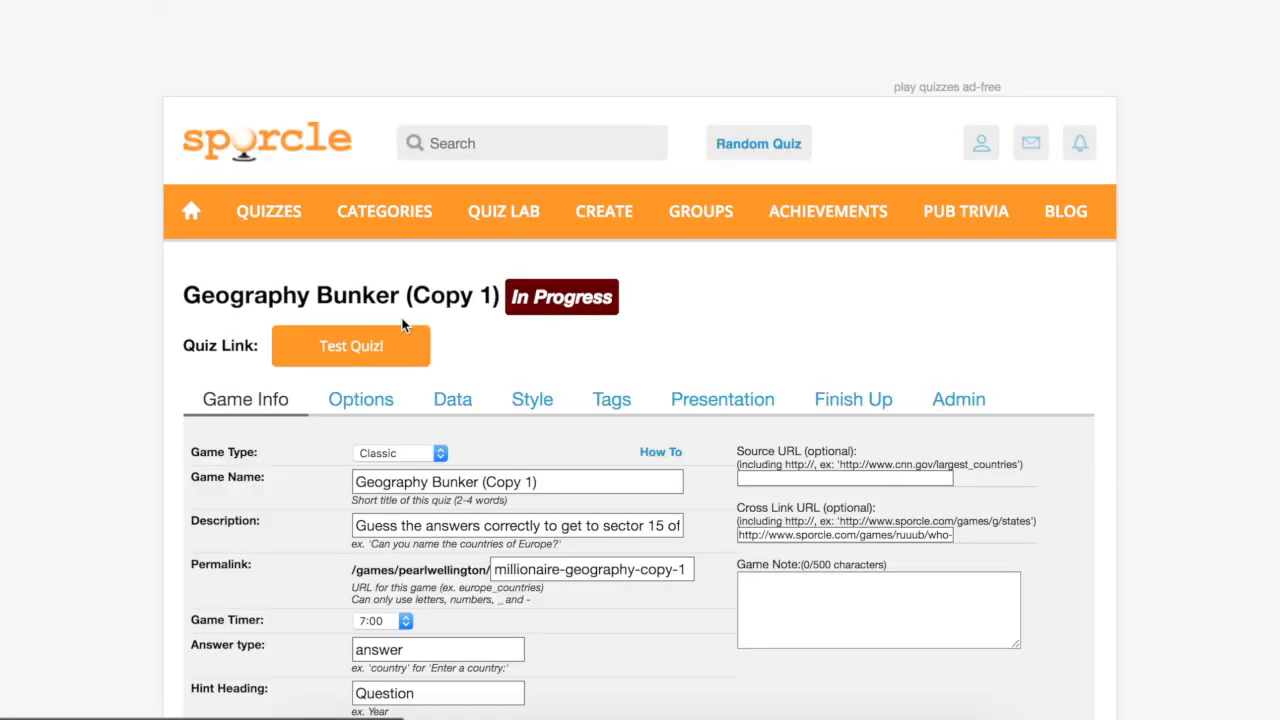
Step: Test the edited quiz by starting it and giving the wrong answer A to the France capital question
{"action": "left_click", "coordinate": [375, 358]}
{"action": "scroll", "coordinate": [452, 258], "scroll_direction": "down", "scroll_amount": 5}
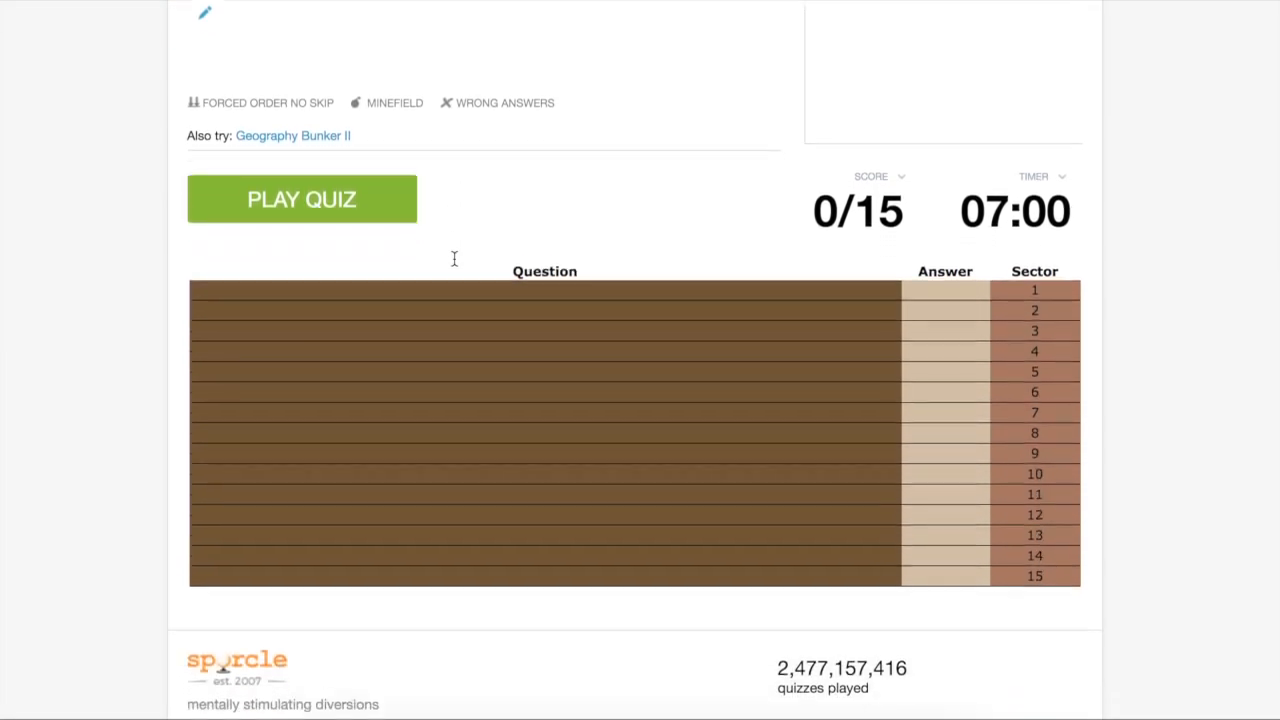
{"action": "left_click", "coordinate": [365, 195]}
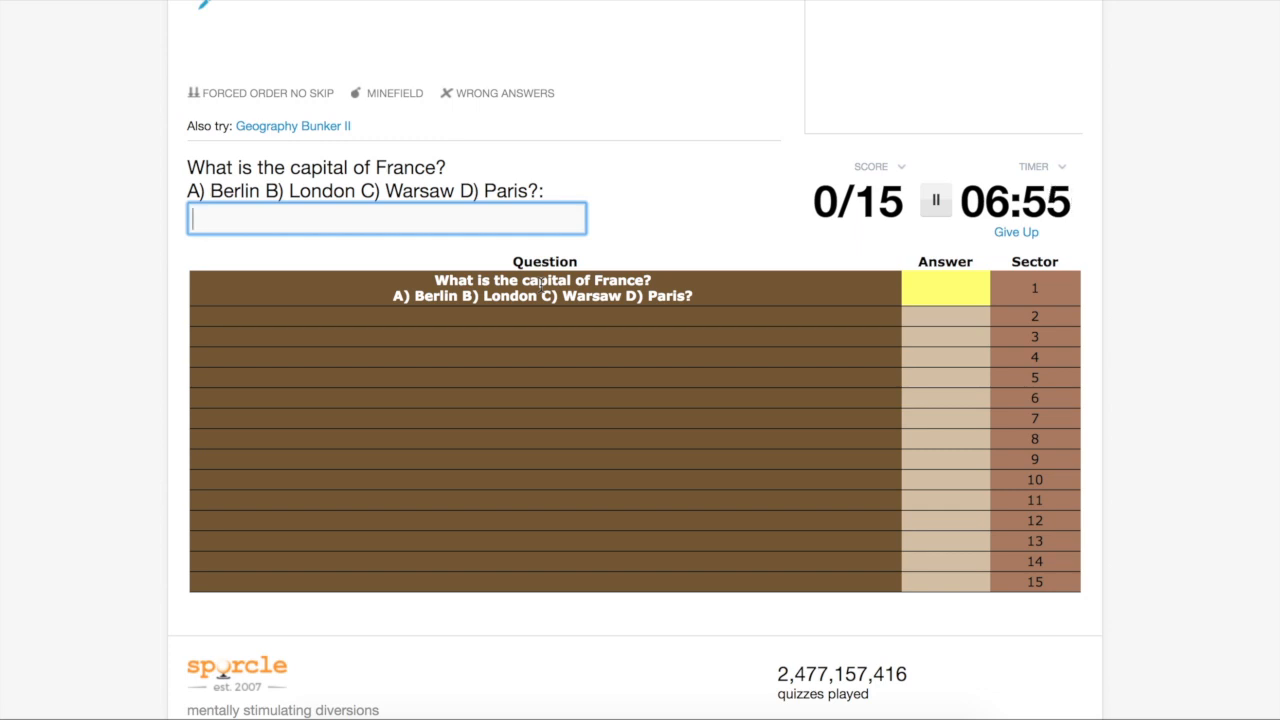
{"action": "type", "text": "a"}
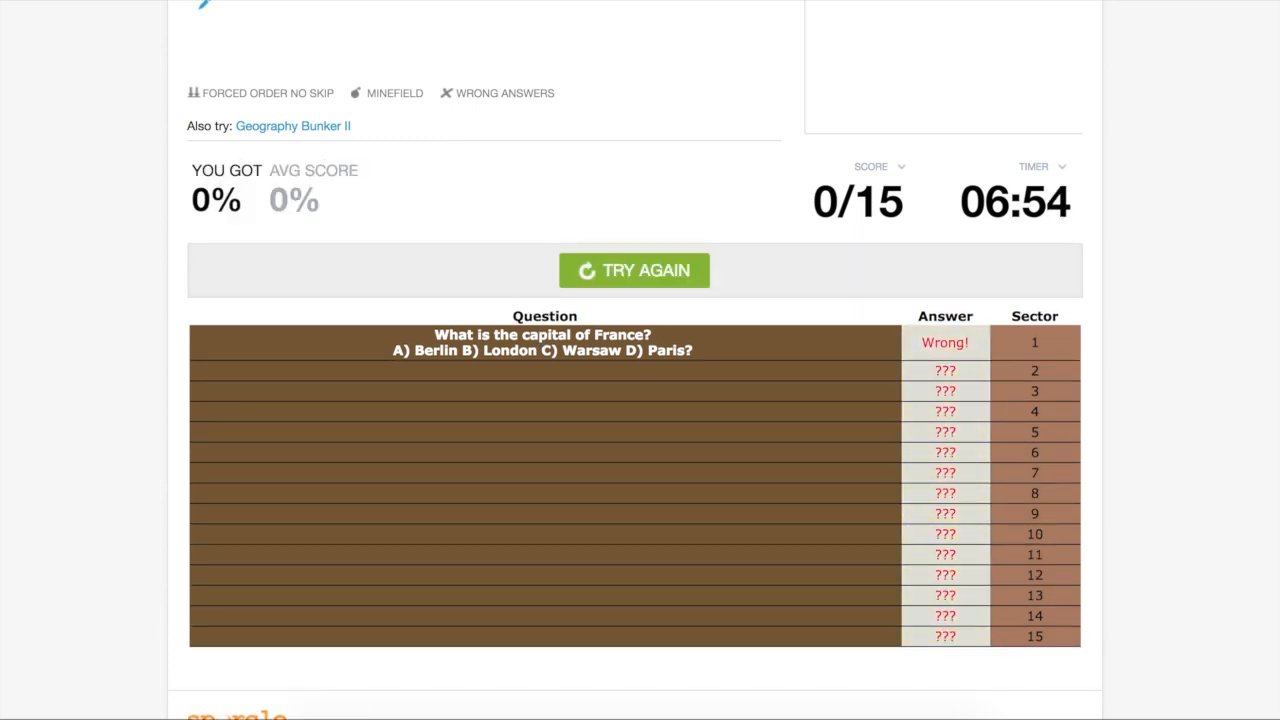